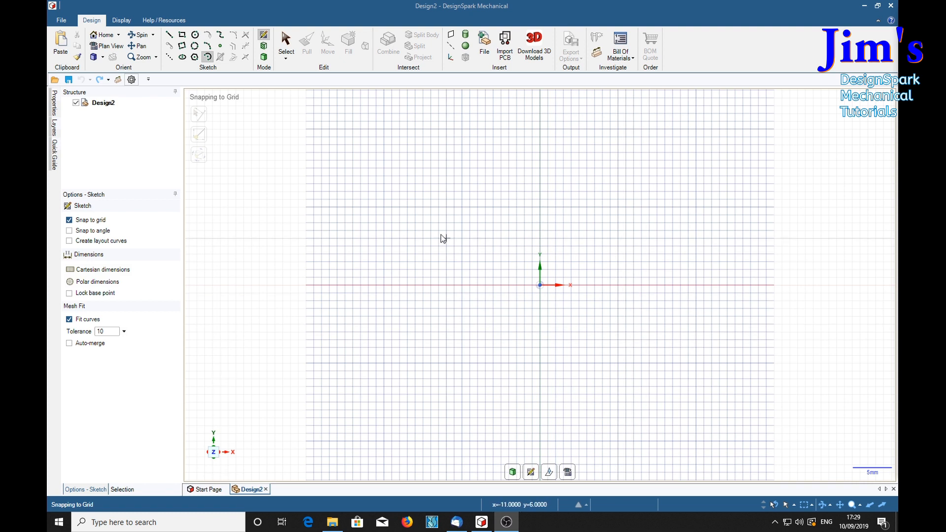
Step: Sketch a 180° arc of 40 mm diameter centred on the origin, with both ends on the Y axis
{"action": "left_click", "coordinate": [207, 56]}
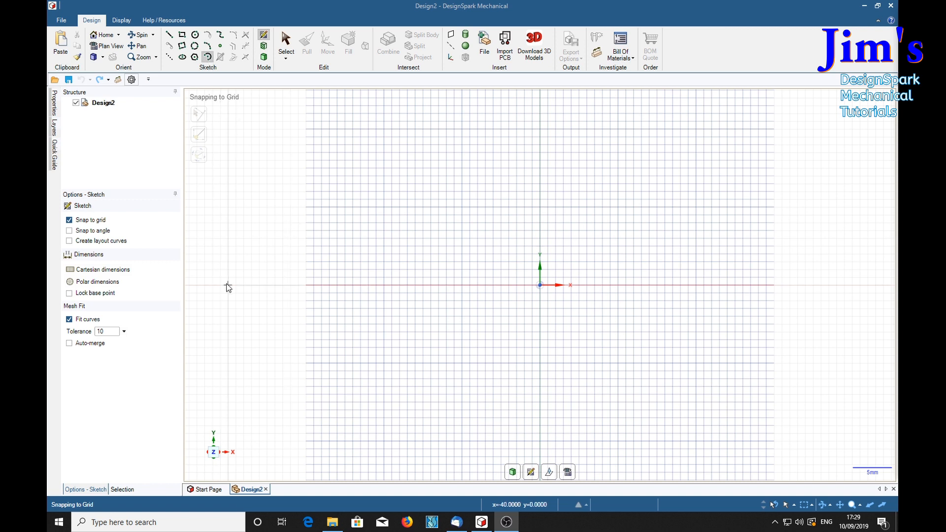
{"action": "left_click", "coordinate": [70, 220]}
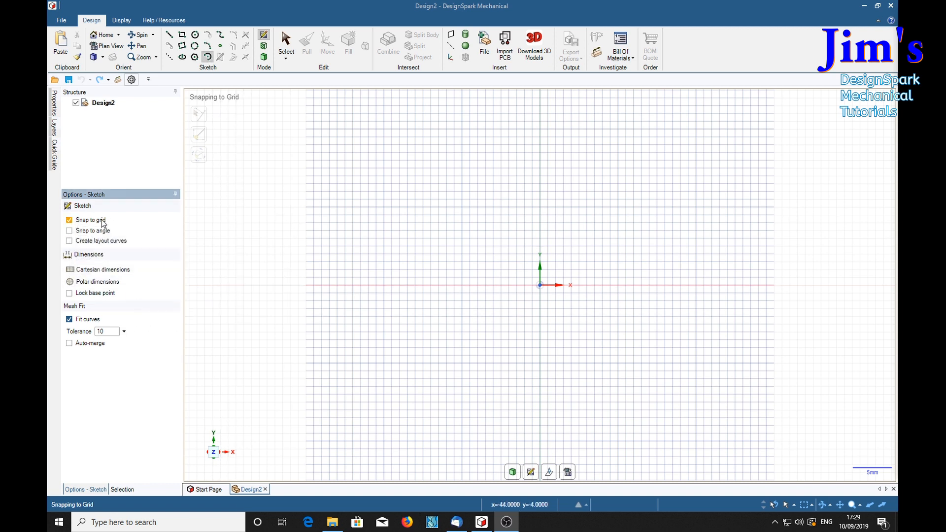
{"action": "left_click", "coordinate": [540, 285]}
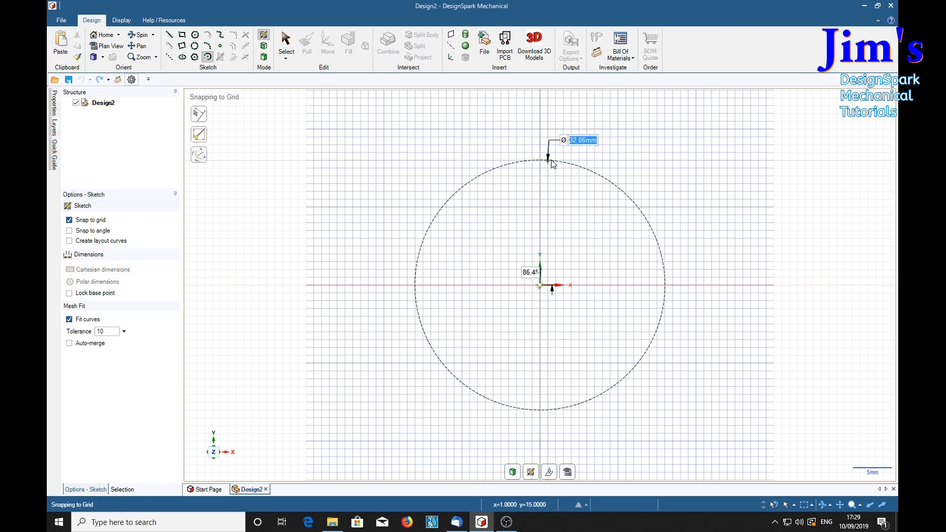
{"action": "left_click", "coordinate": [540, 130]}
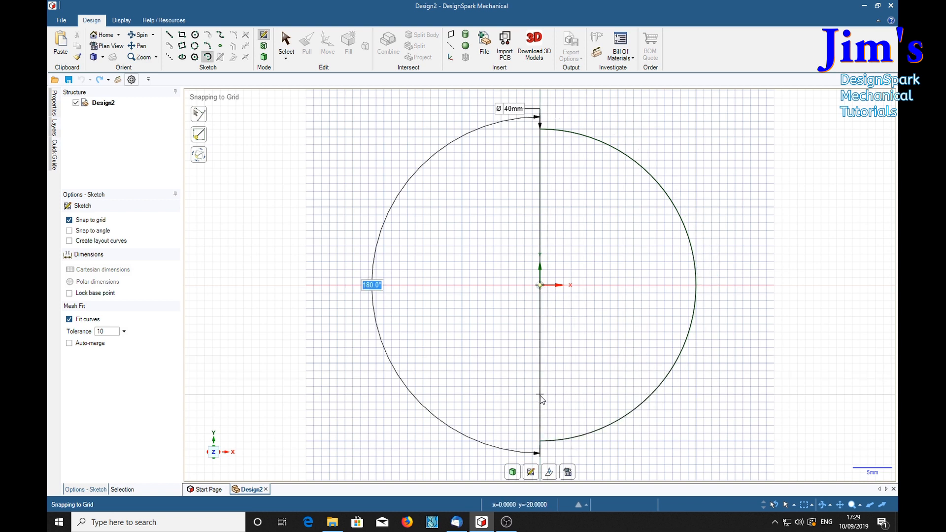
{"action": "left_click", "coordinate": [537, 437]}
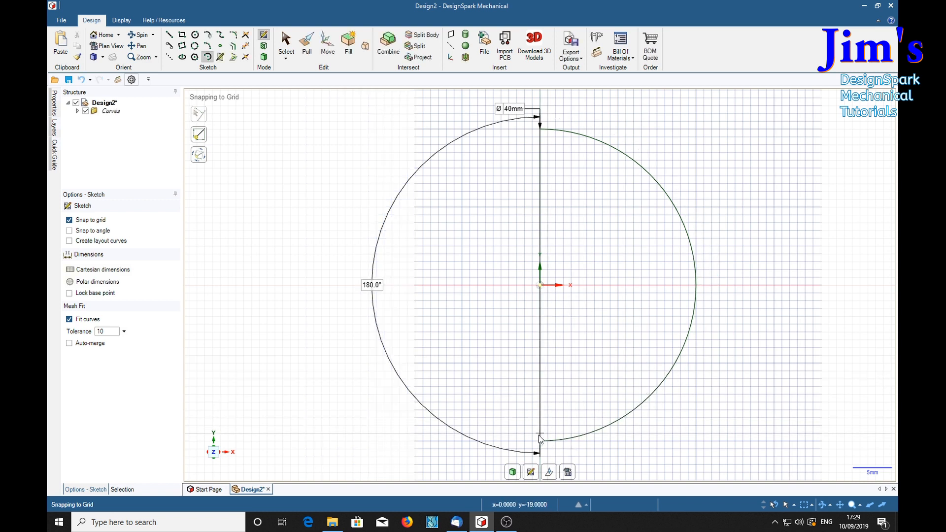
Step: Sketch a concentric 180° inner arc of 38 mm diameter inside the first arc
{"action": "left_click", "coordinate": [539, 286]}
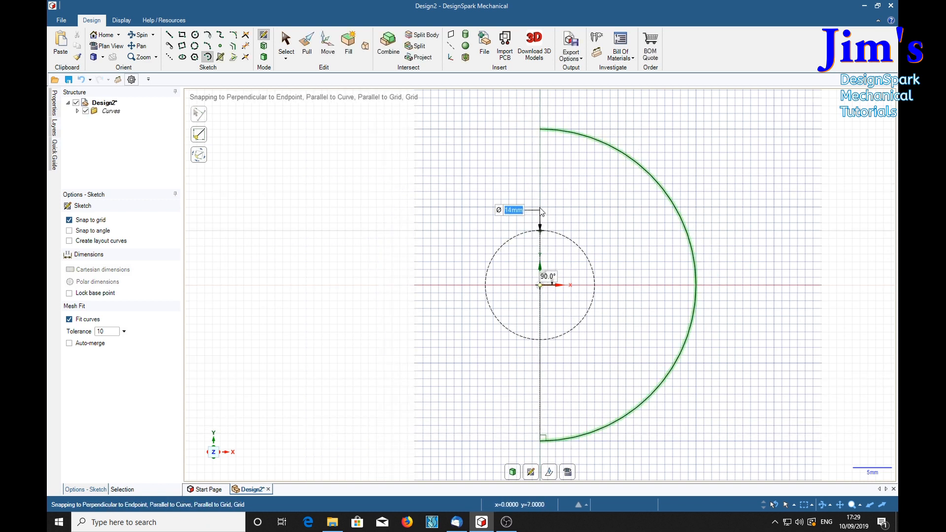
{"action": "left_click", "coordinate": [544, 141]}
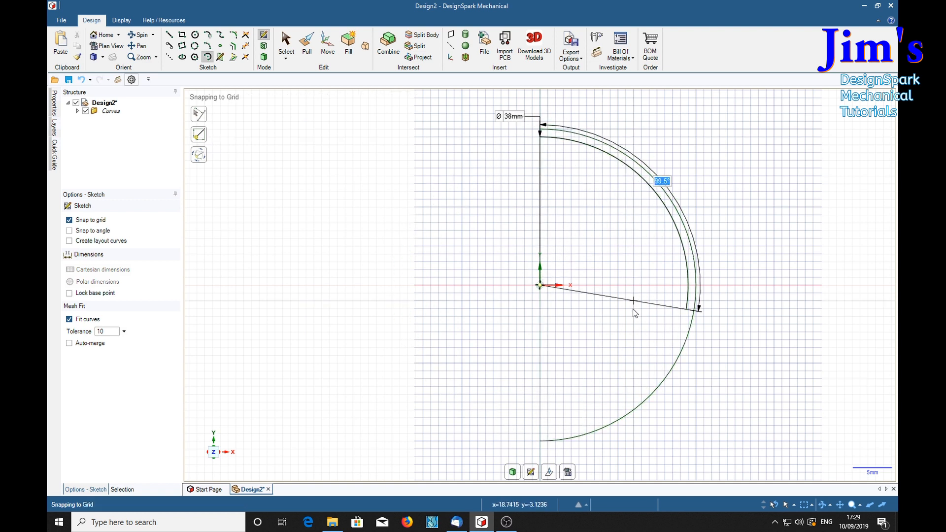
{"action": "left_click", "coordinate": [538, 433]}
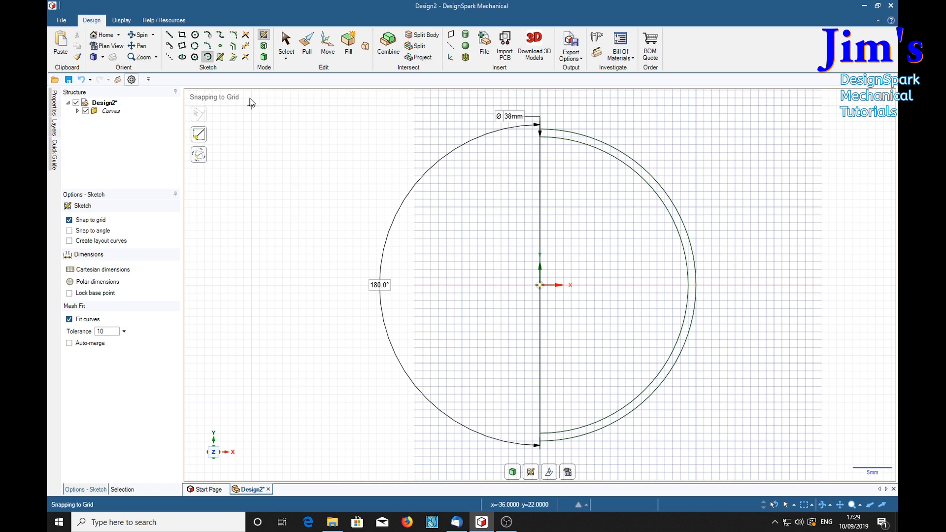
Step: Close both ends of the two arcs with straight 1 mm lines along the Y axis
{"action": "left_click", "coordinate": [169, 34]}
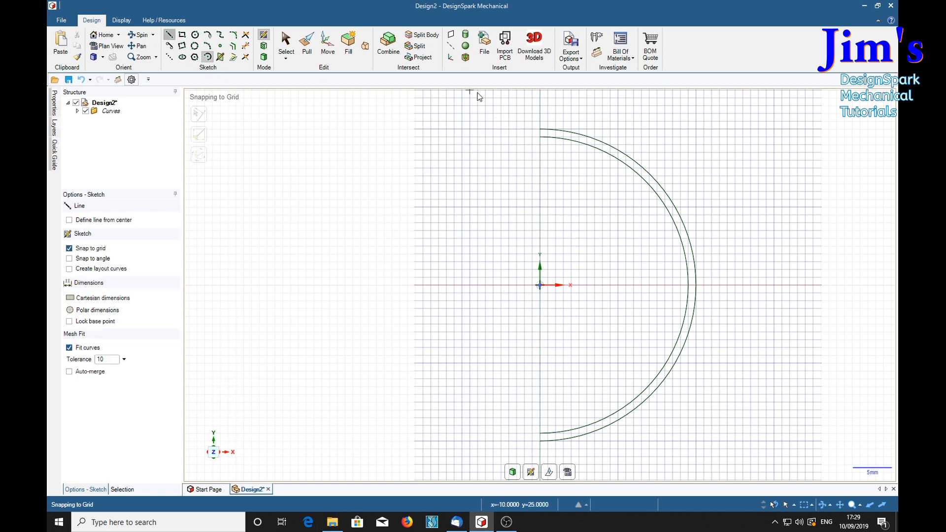
{"action": "left_click", "coordinate": [540, 130]}
{"action": "left_click", "coordinate": [540, 441]}
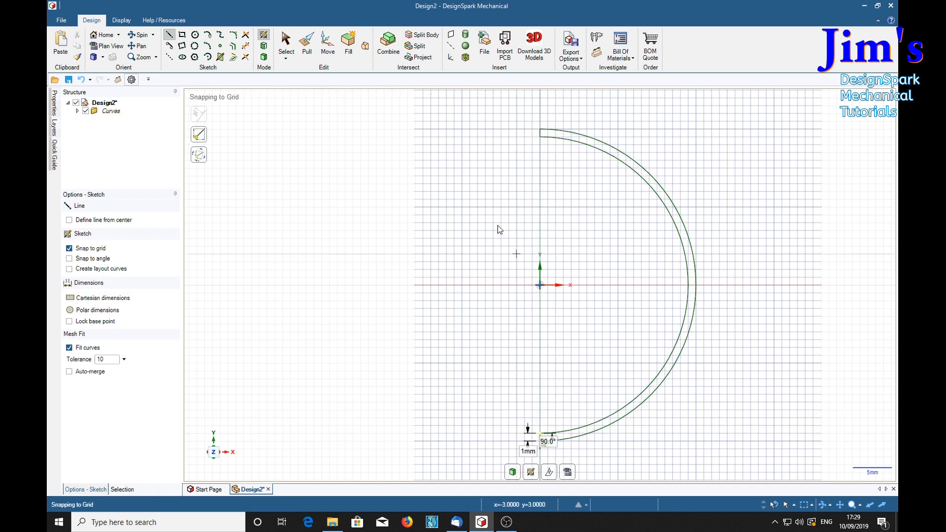
Step: Revolve the half-ring face a full turn about its straight end edge on the Y axis to form a hollow sphere
{"action": "left_click", "coordinate": [306, 51]}
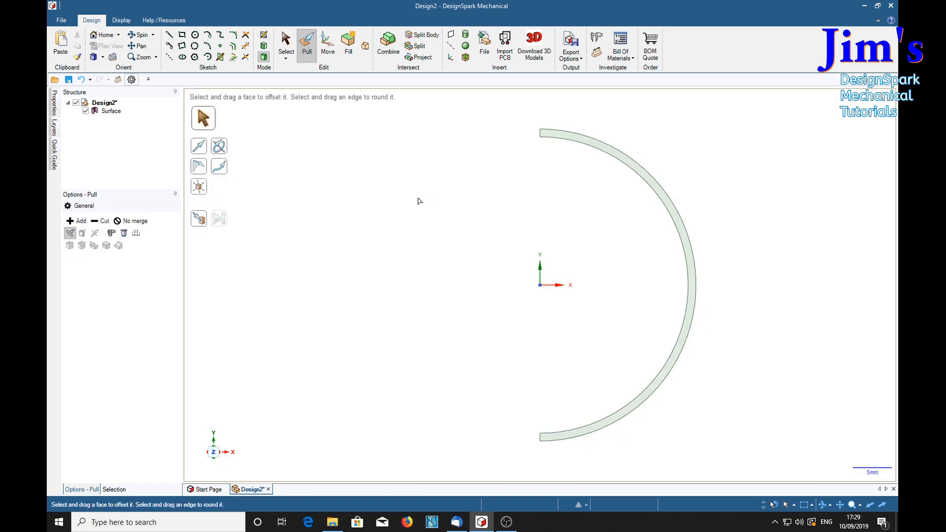
{"action": "left_click", "coordinate": [692, 283]}
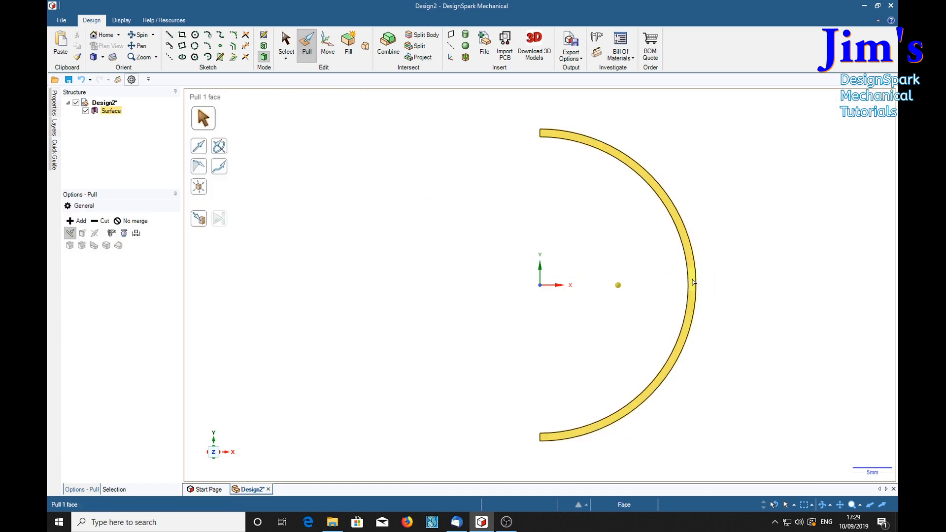
{"action": "left_click", "coordinate": [692, 282]}
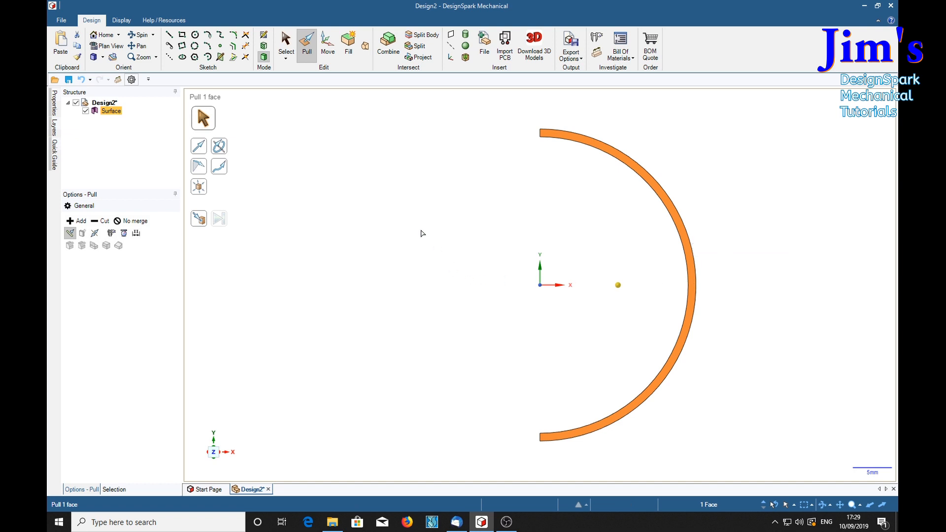
{"action": "left_click", "coordinate": [219, 146]}
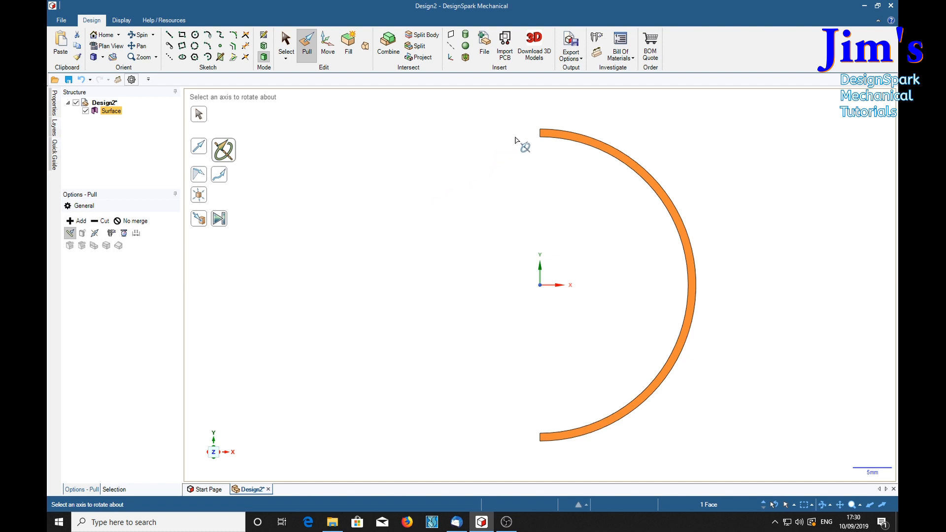
{"action": "left_click", "coordinate": [540, 133]}
{"action": "left_click_drag", "start_coordinate": [540, 134], "coordinate": [620, 105]}
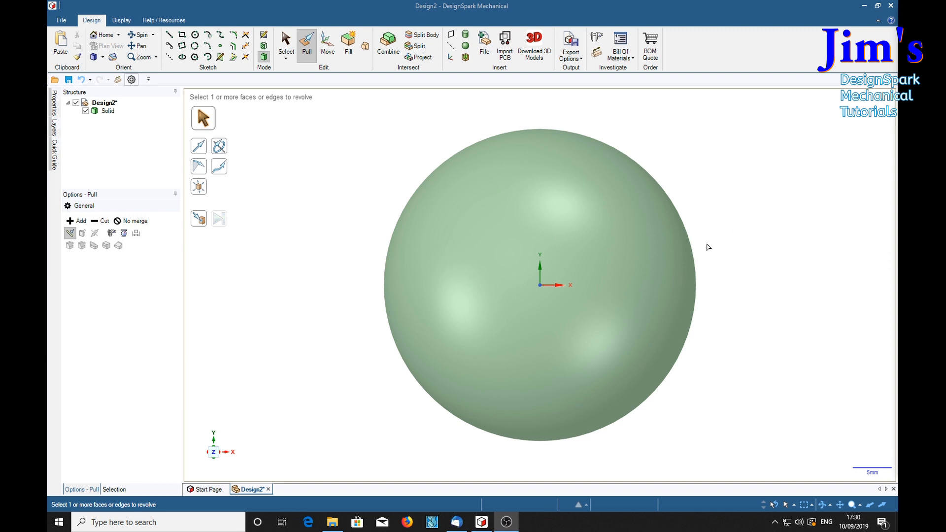
Step: Place a sketch plane on the XY plane through the sphere's centre and move it along Z to outside the sphere
{"action": "left_click", "coordinate": [739, 271]}
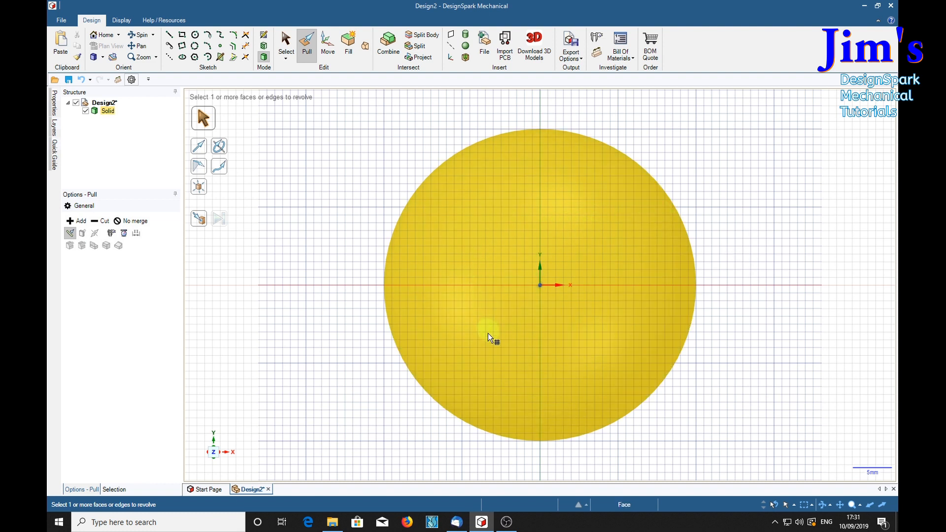
{"action": "left_click", "coordinate": [507, 266]}
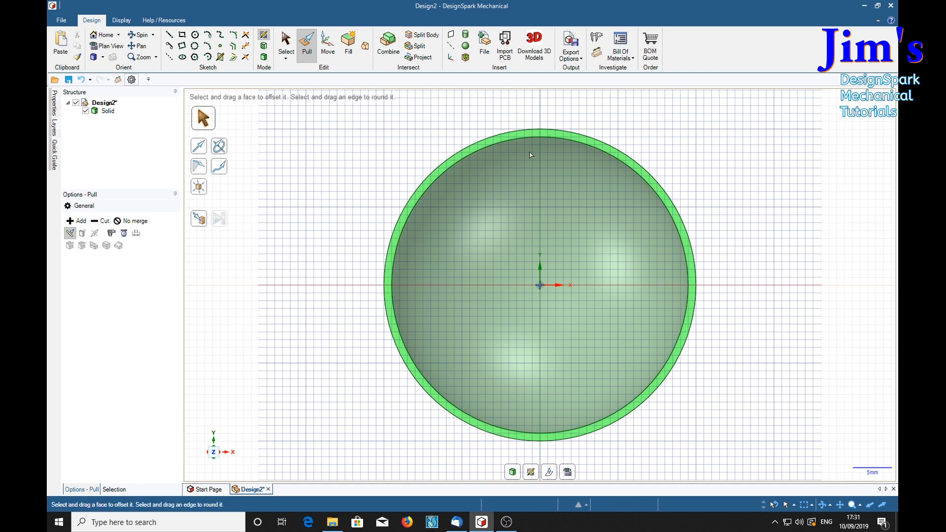
{"action": "middle_click_drag", "start_coordinate": [801, 287], "coordinate": [740, 298]}
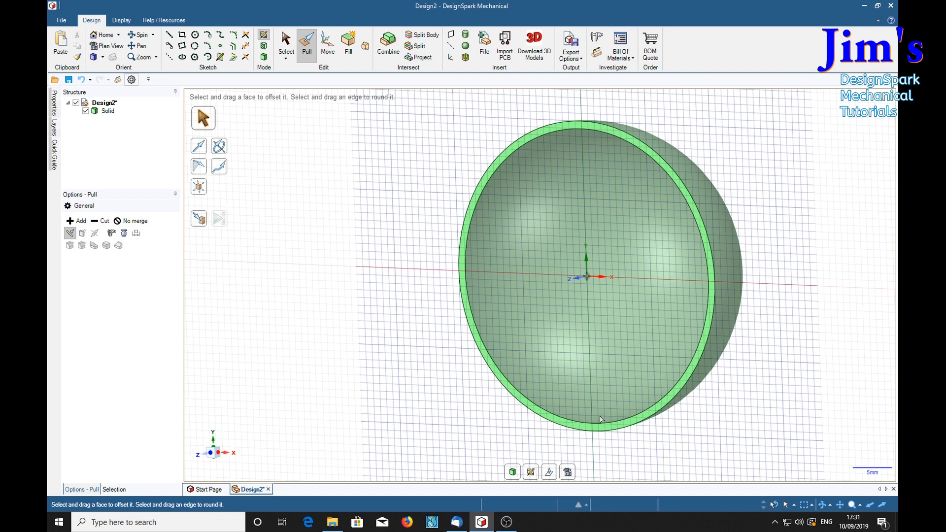
{"action": "left_click", "coordinate": [549, 473]}
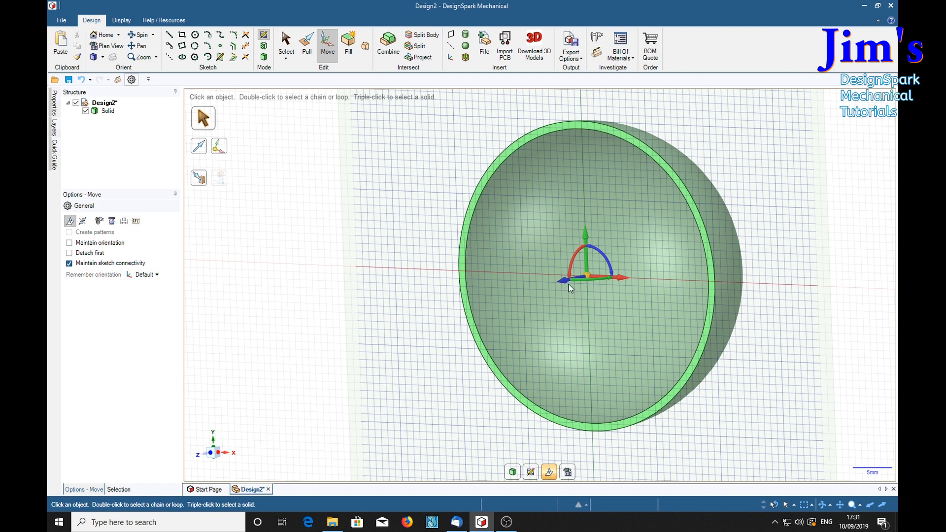
{"action": "left_click_drag", "start_coordinate": [565, 281], "coordinate": [477, 327]}
{"action": "middle_click_drag", "start_coordinate": [848, 358], "coordinate": [880, 355]}
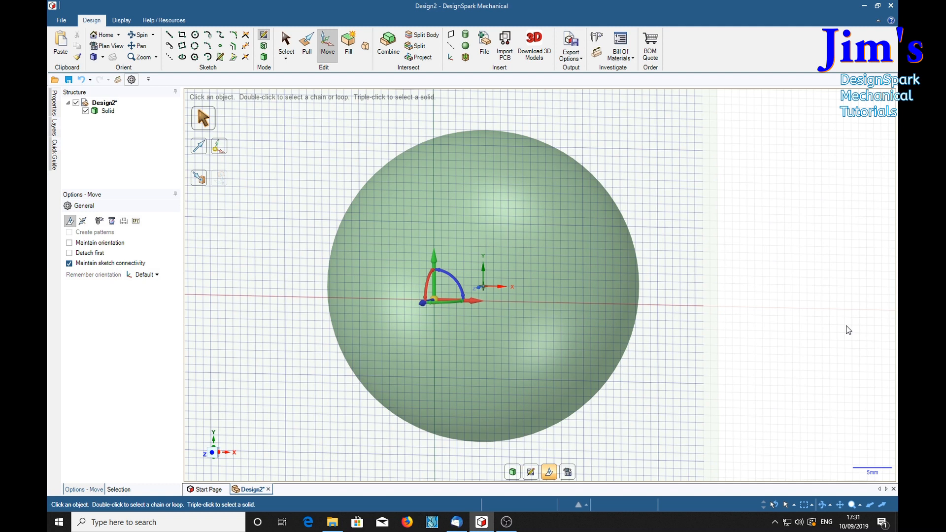
Step: Sketch a horizontal rectangle about 29 mm by 4 mm across the middle of the sphere in plan view
{"action": "key", "text": "v"}
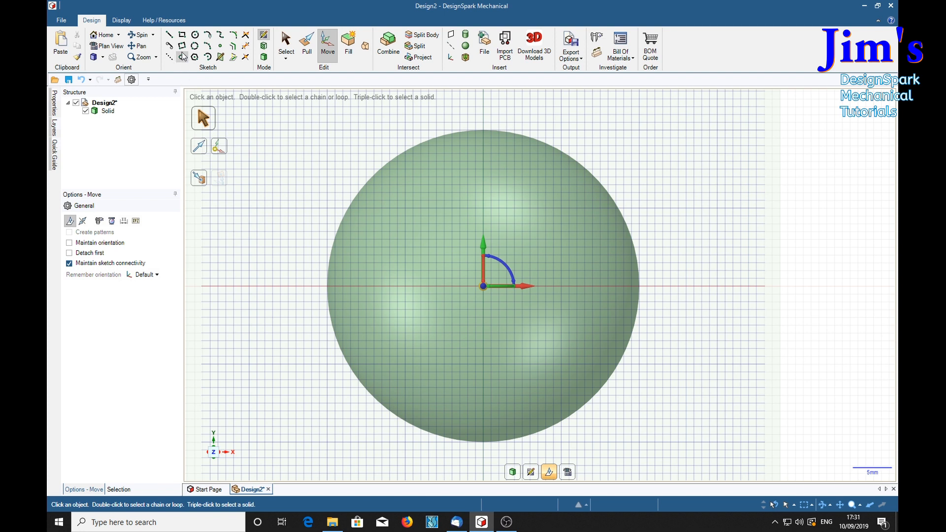
{"action": "left_click", "coordinate": [182, 35]}
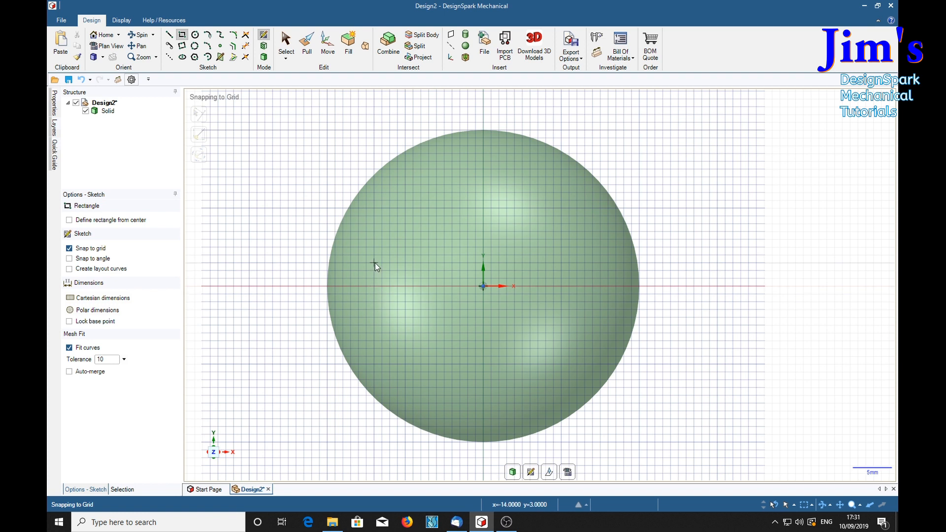
{"action": "left_click", "coordinate": [374, 271]}
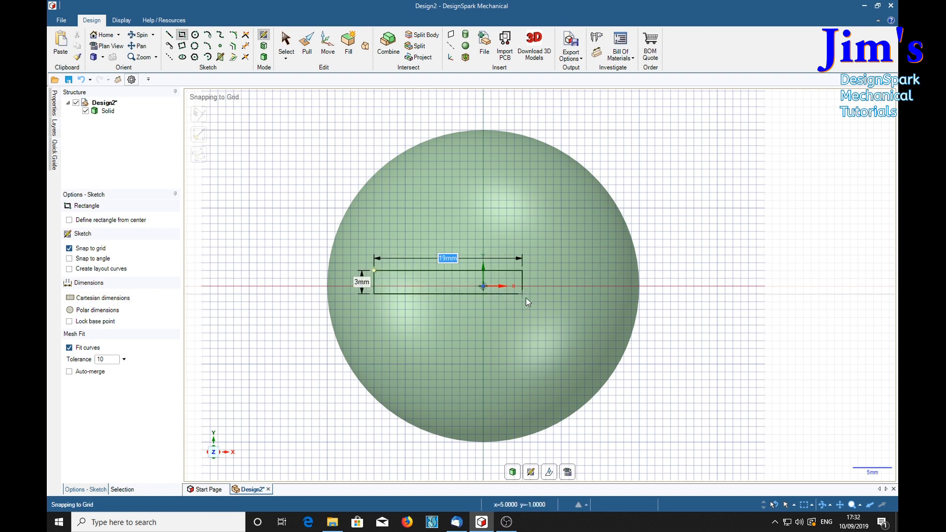
{"action": "left_click", "coordinate": [601, 306]}
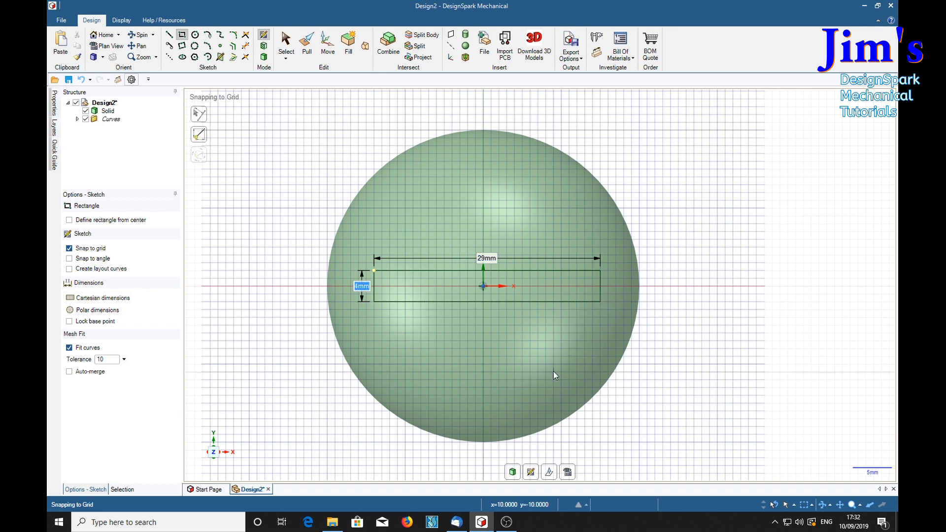
Step: Pull the rectangle in Cut mode into the sphere to cut a slot through its front wall
{"action": "key", "text": "p"}
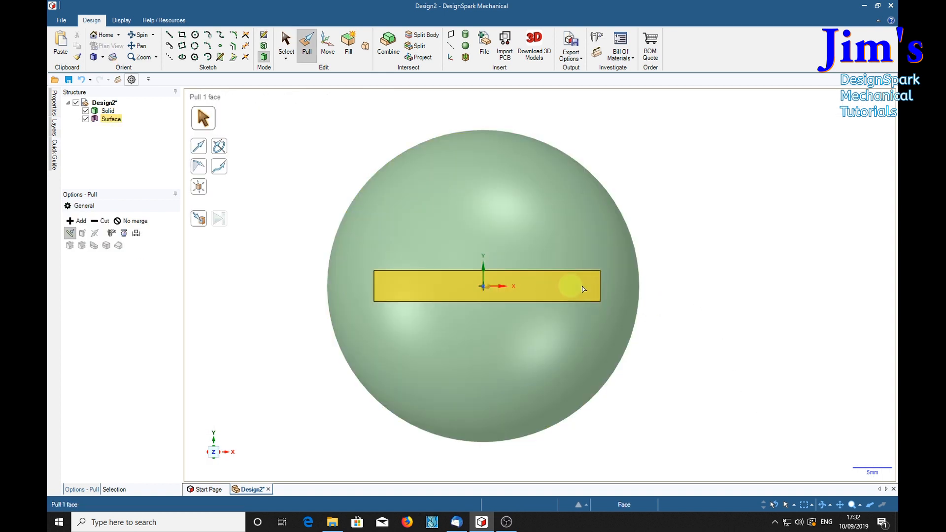
{"action": "middle_click_drag", "start_coordinate": [828, 293], "coordinate": [810, 301]}
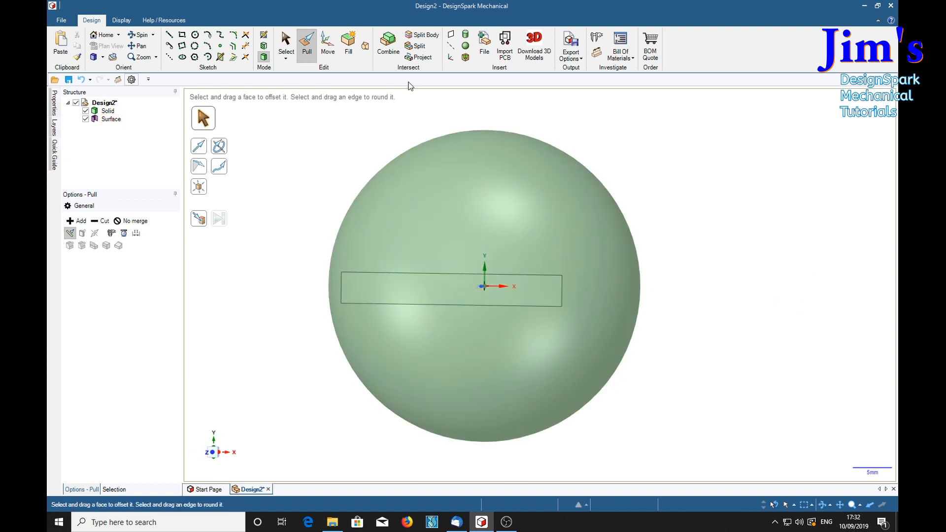
{"action": "left_click", "coordinate": [543, 297]}
{"action": "left_click", "coordinate": [542, 297]}
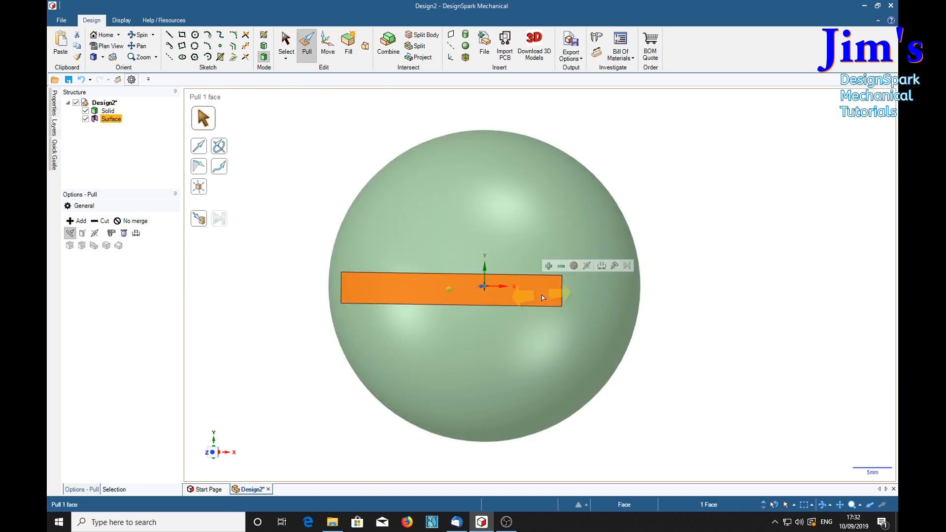
{"action": "left_click", "coordinate": [562, 266]}
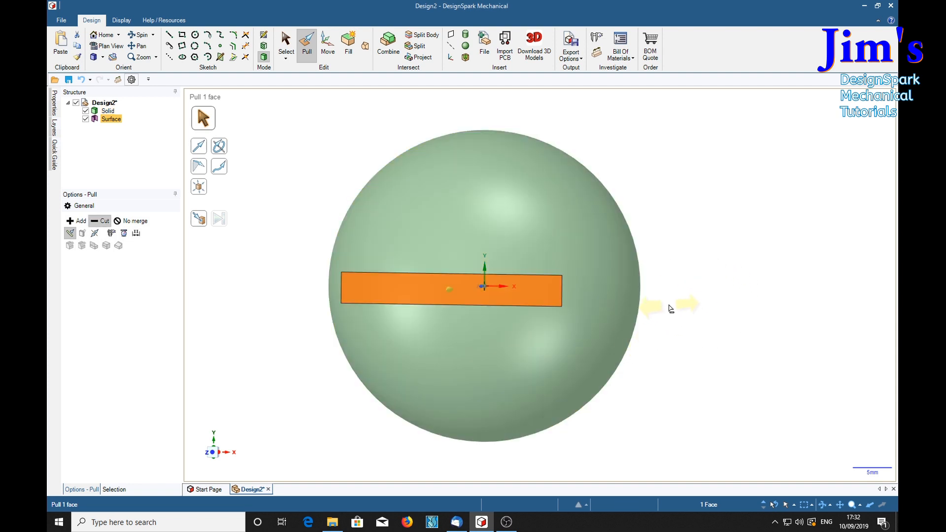
{"action": "mouse_move", "coordinate": [671, 309]}
{"action": "left_mouse_down"}
{"action": "mouse_move", "coordinate": [734, 304]}
{"action": "mouse_move", "coordinate": [722, 285]}
{"action": "mouse_move", "coordinate": [751, 283]}
{"action": "mouse_move", "coordinate": [737, 288]}
{"action": "left_mouse_up"}
{"action": "middle_click_drag", "start_coordinate": [737, 287], "coordinate": [758, 274]}
{"action": "left_click", "coordinate": [687, 291]}
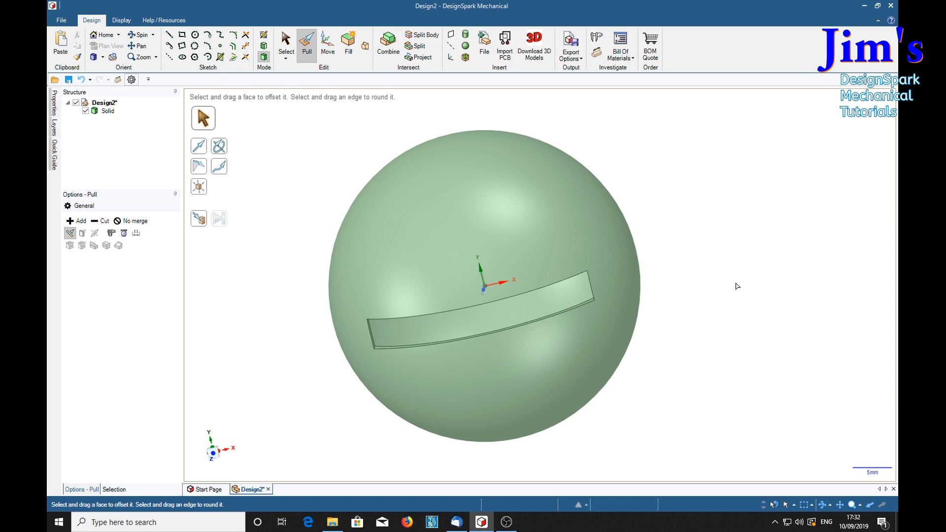
{"action": "middle_click_drag", "start_coordinate": [726, 308], "coordinate": [754, 286]}
{"action": "middle_click_drag", "start_coordinate": [782, 265], "coordinate": [739, 281]}
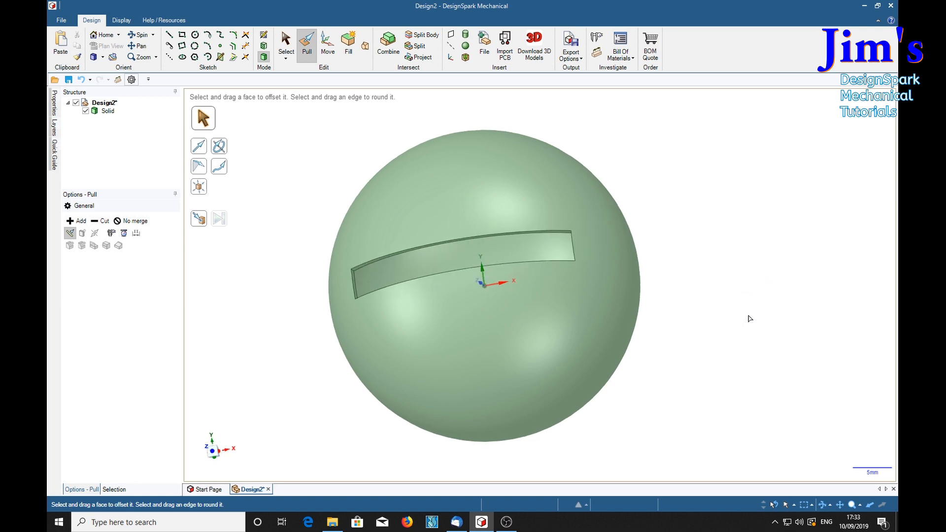